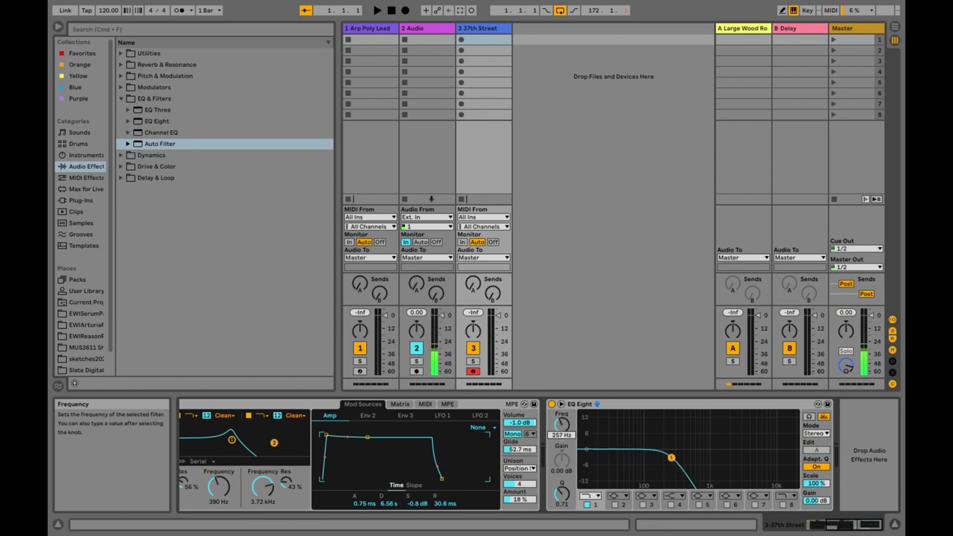
- Toggle MIDI Map mode with Cmd+M
{"action": "key", "text": "super+m"}
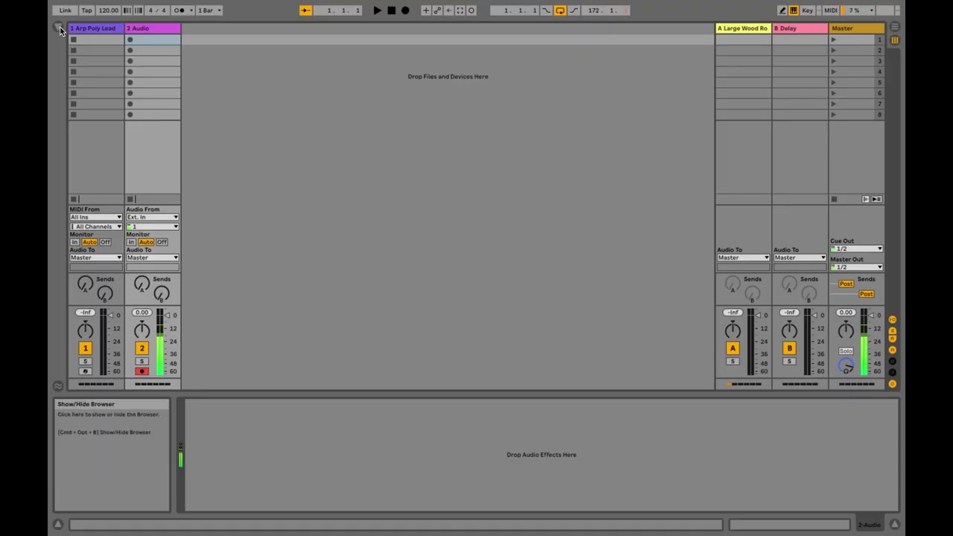
{"action": "left_click", "coordinate": [59, 29]}
{"action": "left_click", "coordinate": [86, 155]}
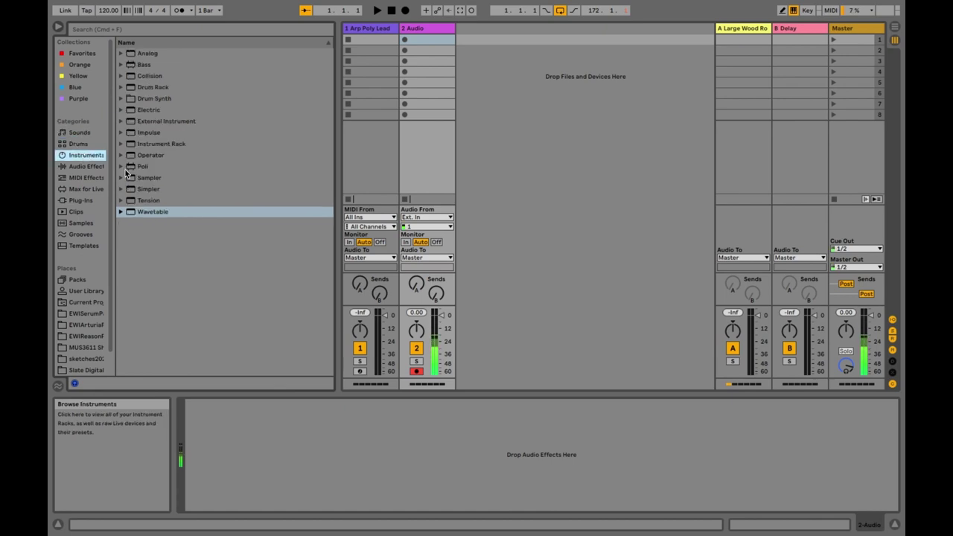
{"action": "left_click", "coordinate": [120, 212]}
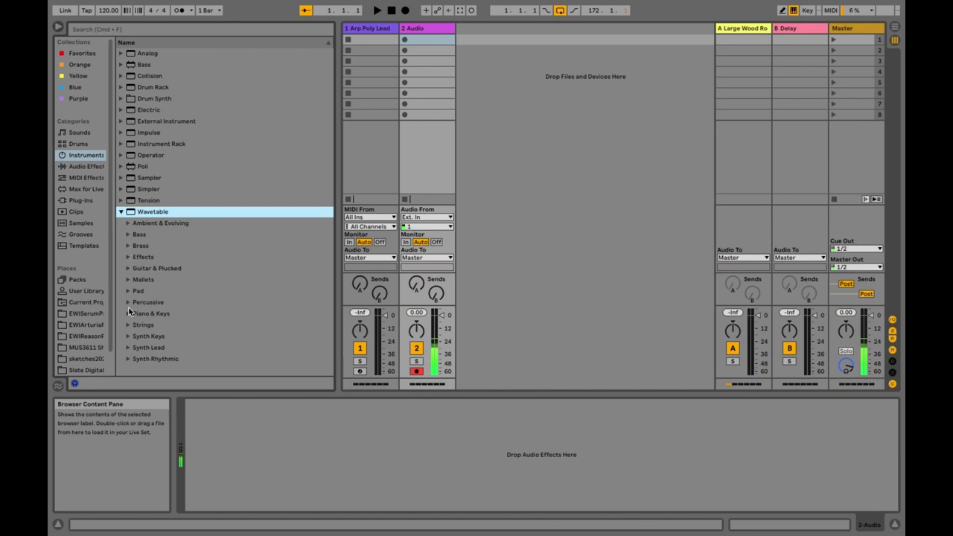
{"action": "left_click", "coordinate": [128, 348]}
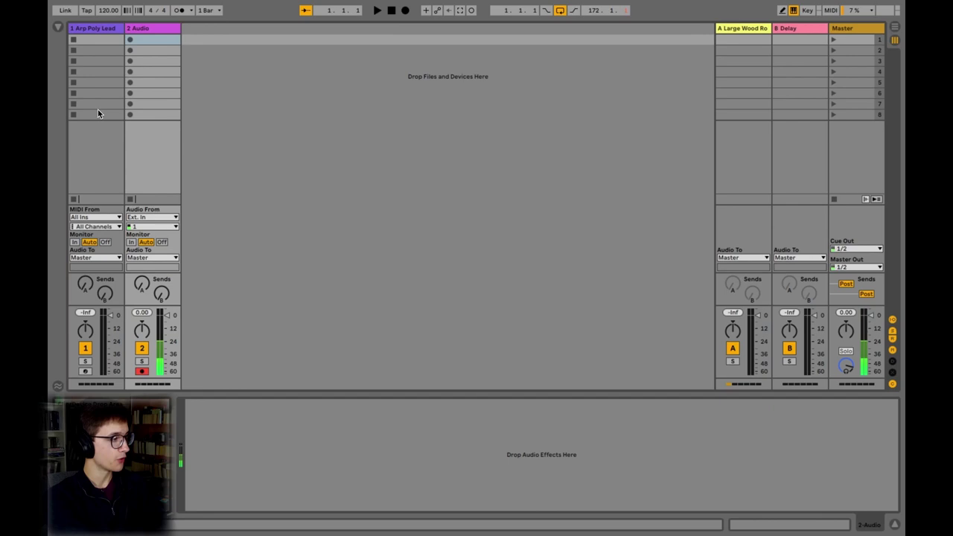
- Show the browser at the Instruments > Wavetable > Synth Lead presets
{"action": "left_click", "coordinate": [58, 28]}
{"action": "left_click", "coordinate": [83, 155]}
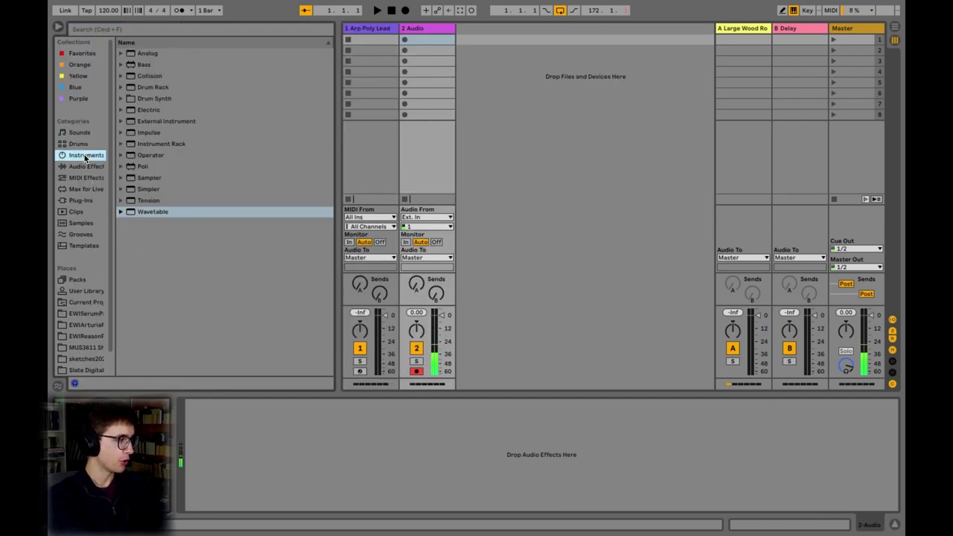
{"action": "left_click", "coordinate": [120, 212]}
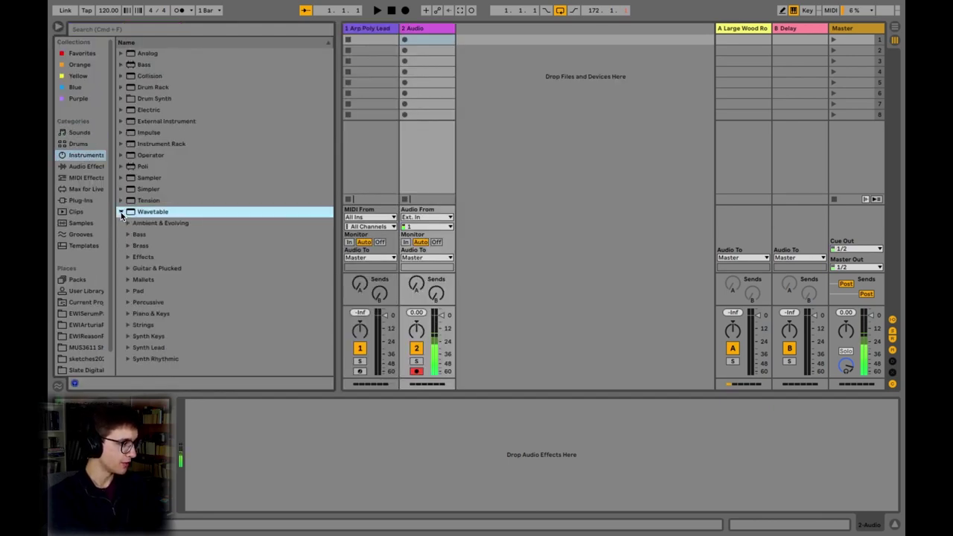
{"action": "left_click", "coordinate": [128, 347]}
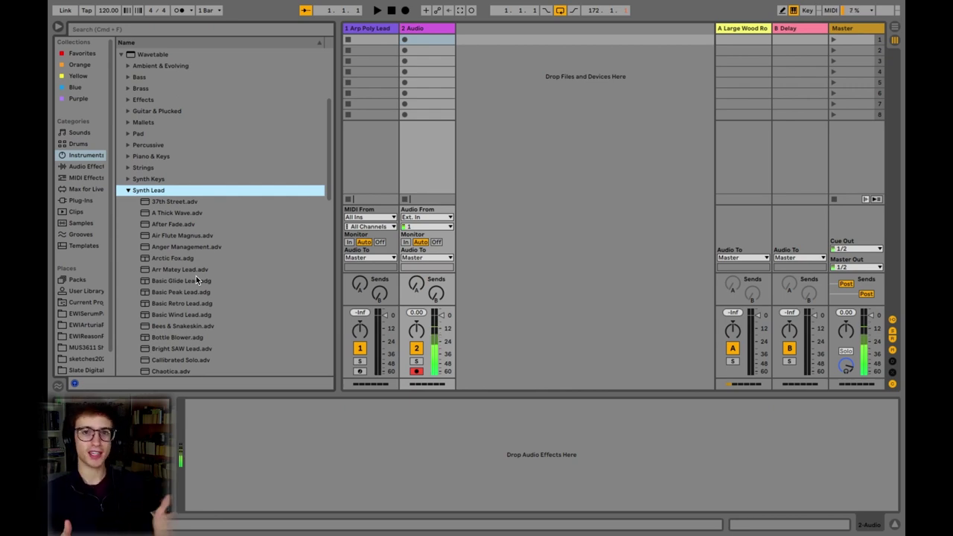
- Audition 37th Street, A Thick Wave, After Fade and Arctic Fox, then load 37th Street on a new MIDI track
{"action": "left_click", "coordinate": [177, 202]}
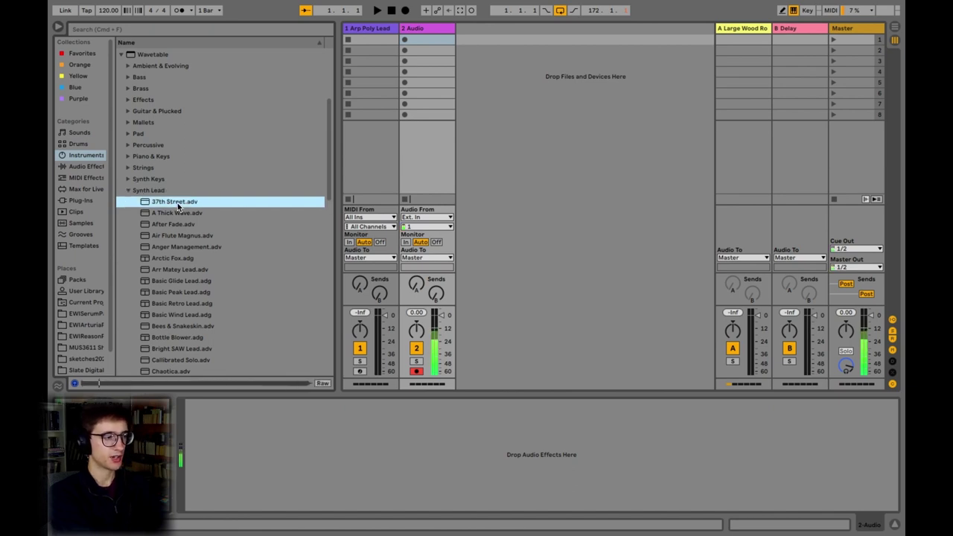
{"action": "left_click", "coordinate": [177, 214]}
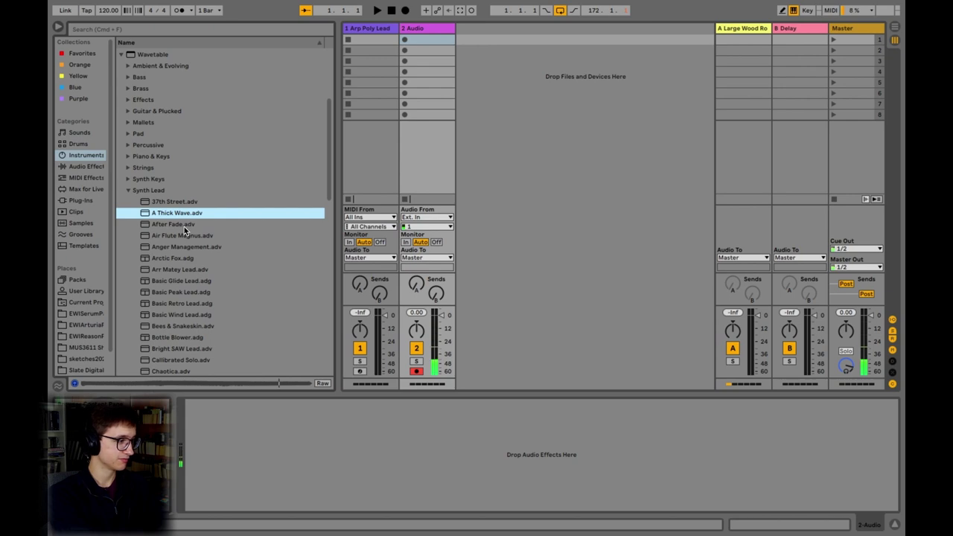
{"action": "left_click", "coordinate": [184, 224]}
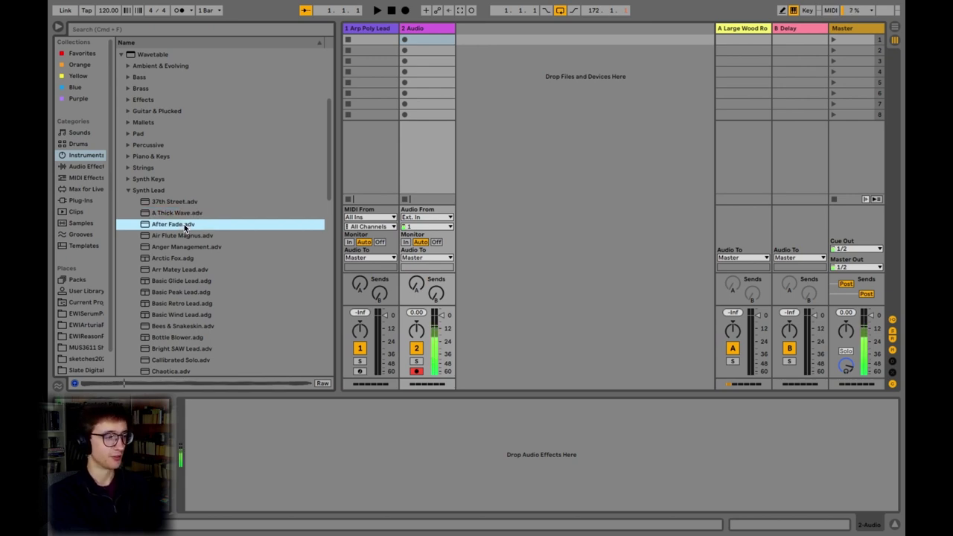
{"action": "left_click", "coordinate": [185, 257]}
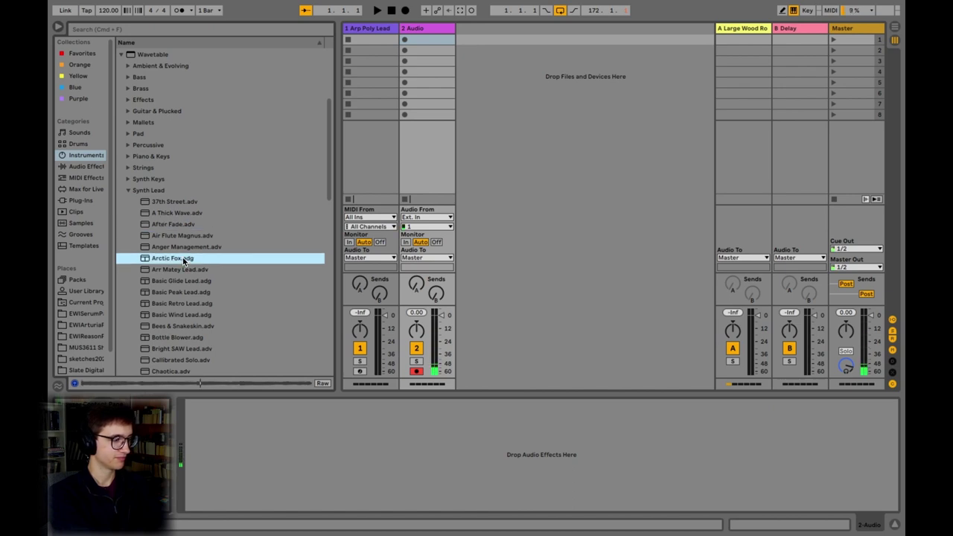
{"action": "left_click", "coordinate": [73, 384]}
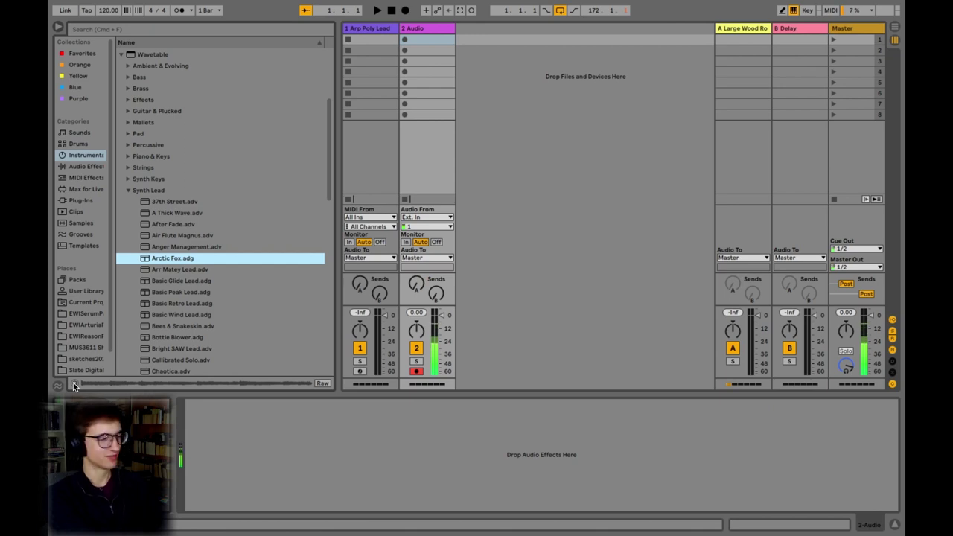
{"action": "double_click", "coordinate": [175, 201]}
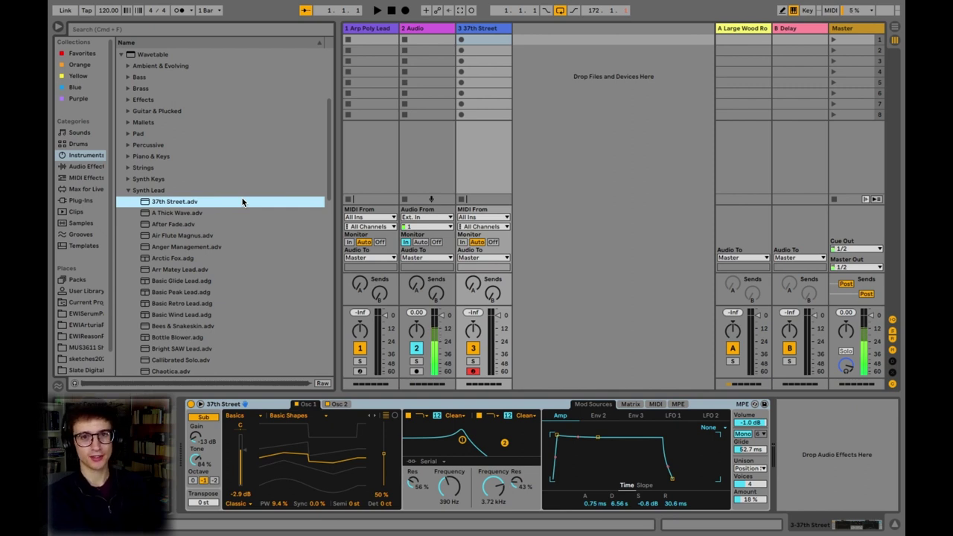
- Add EQ Eight from Audio Effects > EQ & Filters after the Wavetable on 37th Street
{"action": "left_click", "coordinate": [125, 192]}
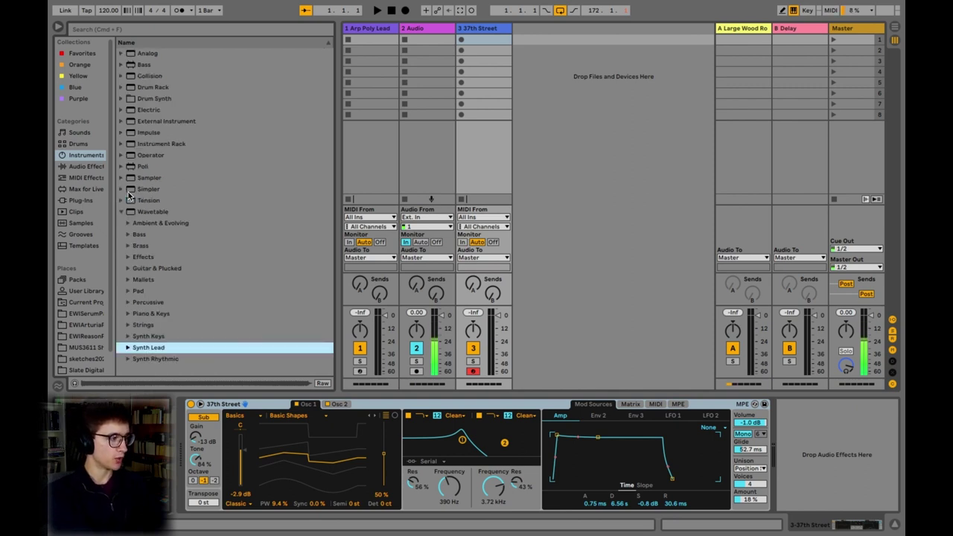
{"action": "left_click", "coordinate": [92, 134]}
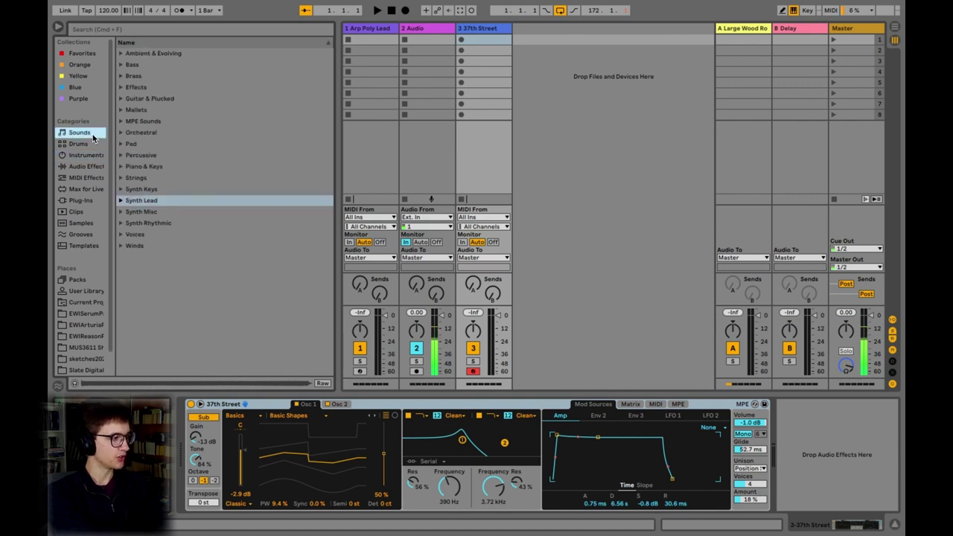
{"action": "left_click", "coordinate": [92, 166]}
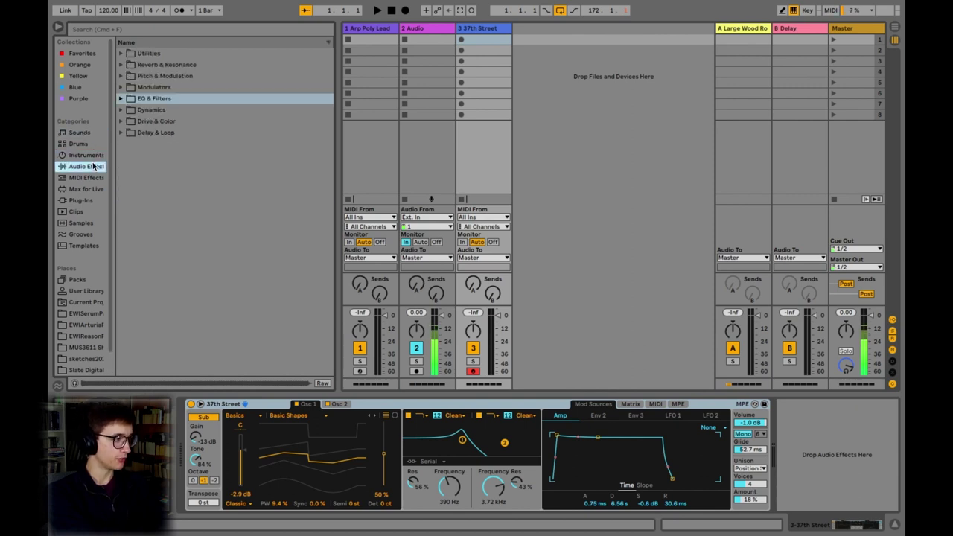
{"action": "left_click", "coordinate": [121, 99]}
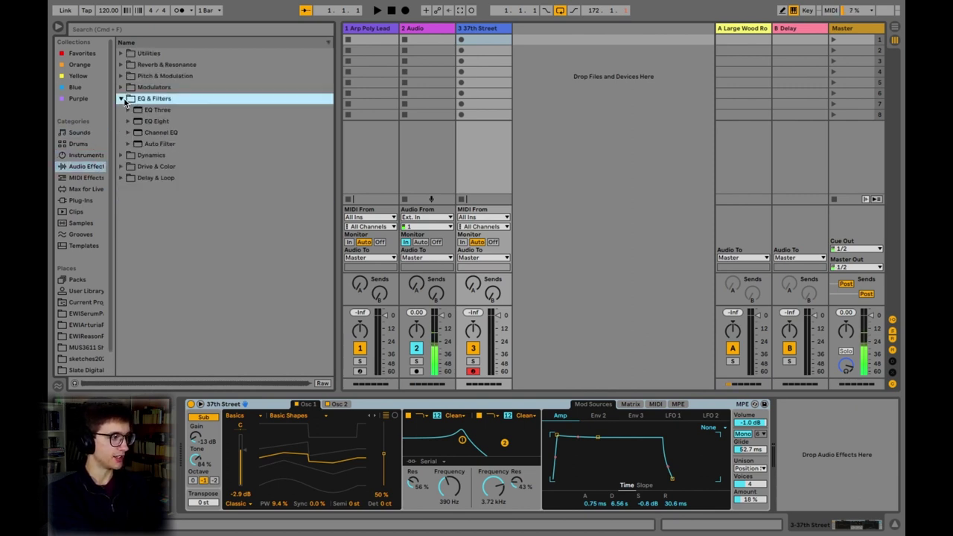
{"action": "double_click", "coordinate": [155, 121]}
{"action": "left_click", "coordinate": [182, 146]}
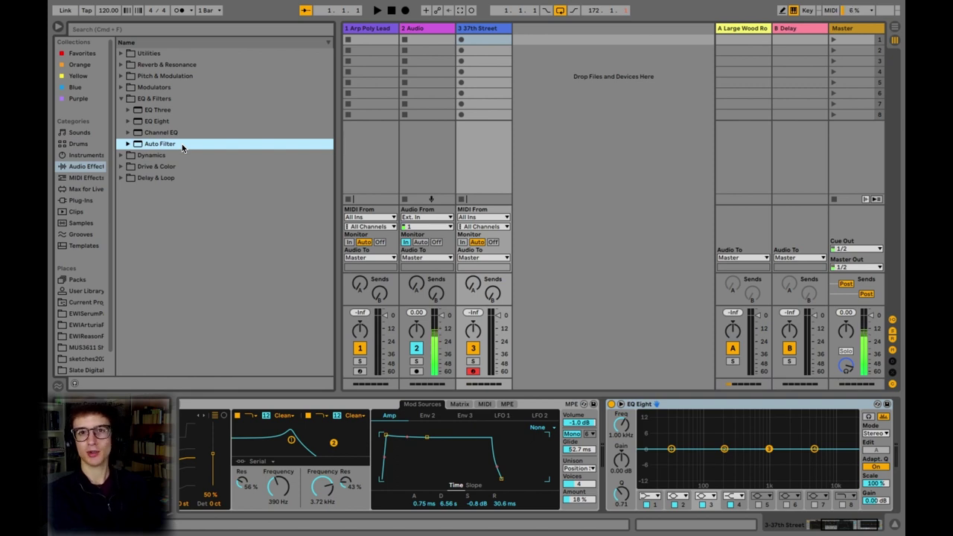
- Switch off EQ Eight bands 2–4 and make band 1 a low-pass at about 634 Hz
{"action": "left_click_drag", "start_coordinate": [182, 146], "coordinate": [462, 493]}
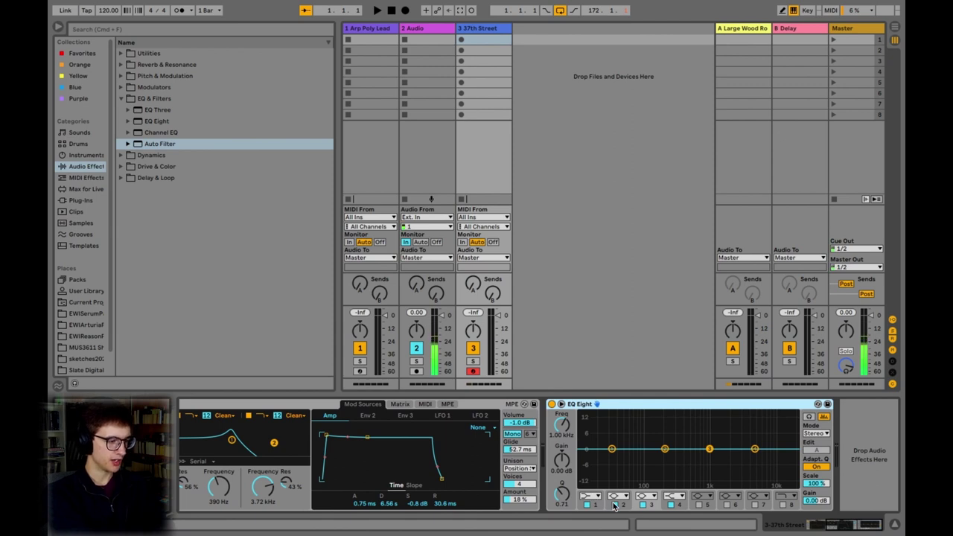
{"action": "left_click", "coordinate": [615, 505]}
{"action": "left_click", "coordinate": [642, 505]}
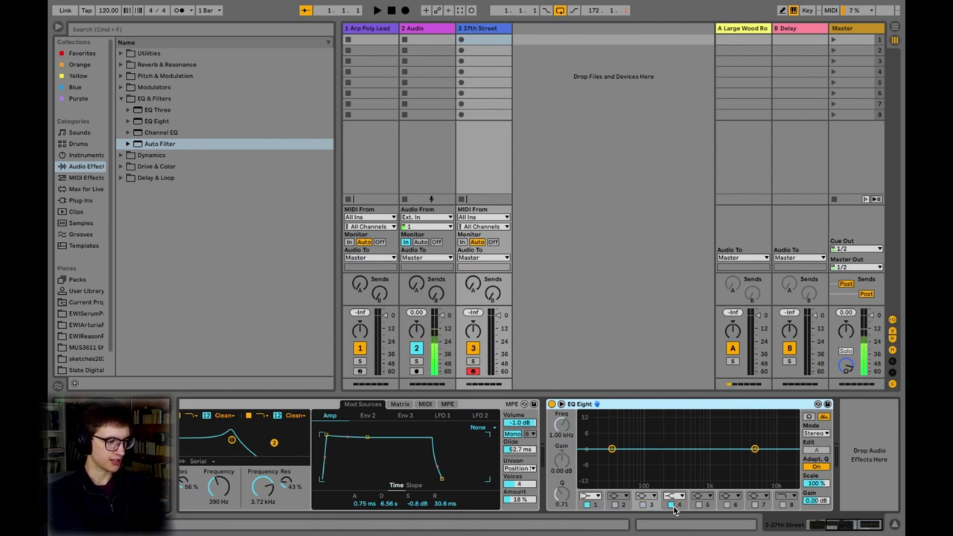
{"action": "left_click", "coordinate": [672, 505]}
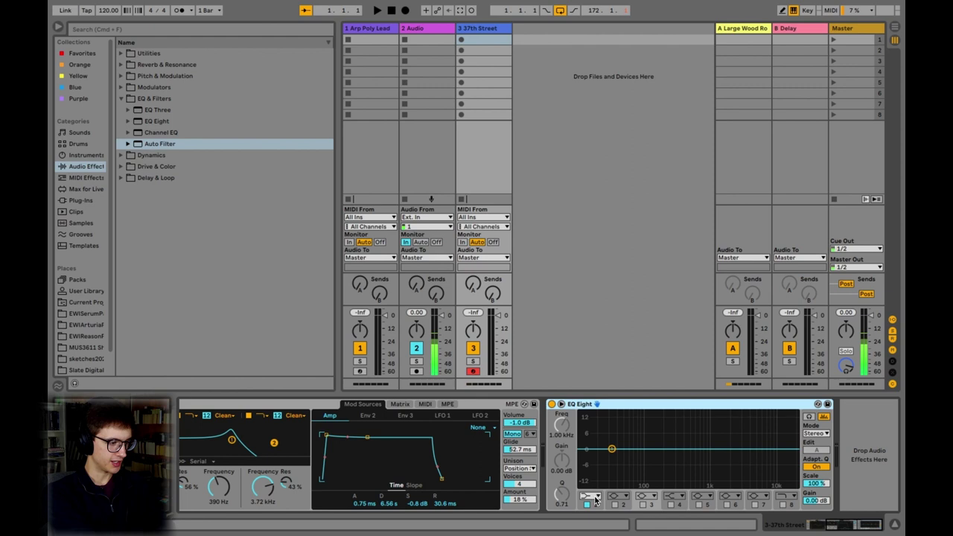
{"action": "left_click", "coordinate": [595, 496]}
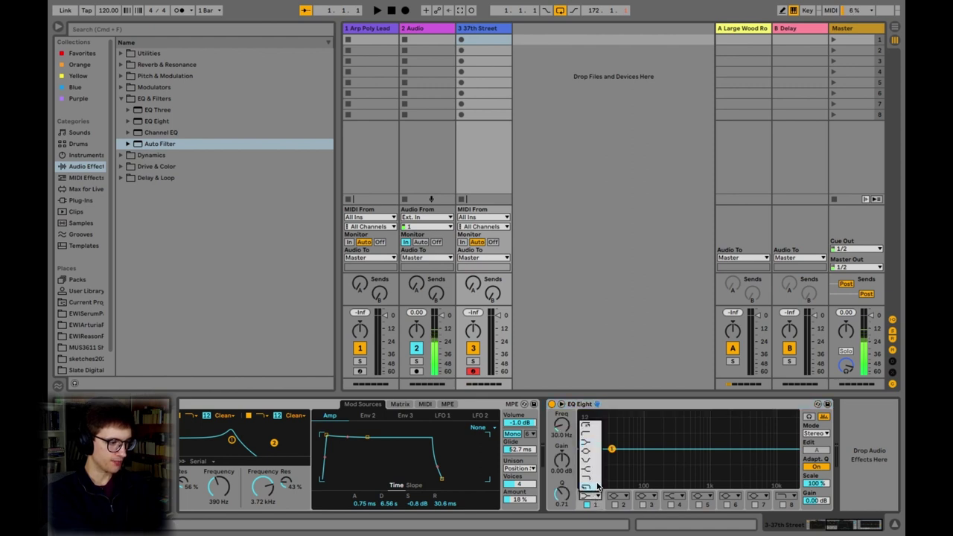
{"action": "left_click", "coordinate": [593, 481]}
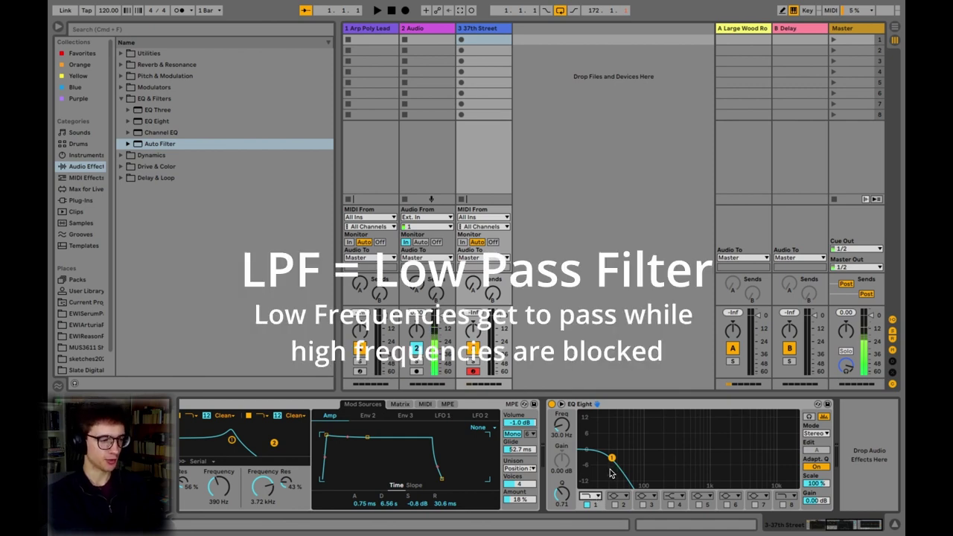
{"action": "left_click_drag", "start_coordinate": [561, 427], "coordinate": [559, 419]}
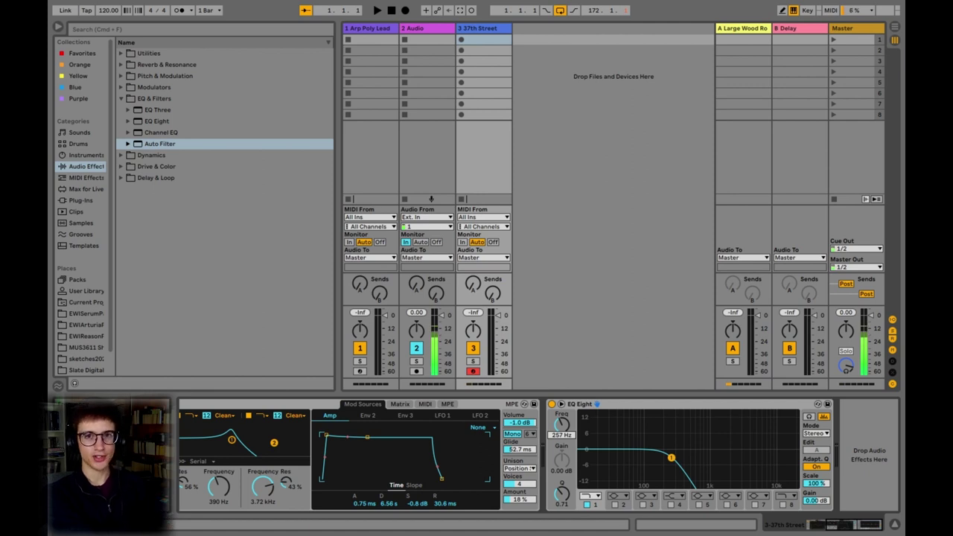
{"action": "left_click_drag", "start_coordinate": [559, 435], "coordinate": [559, 432]}
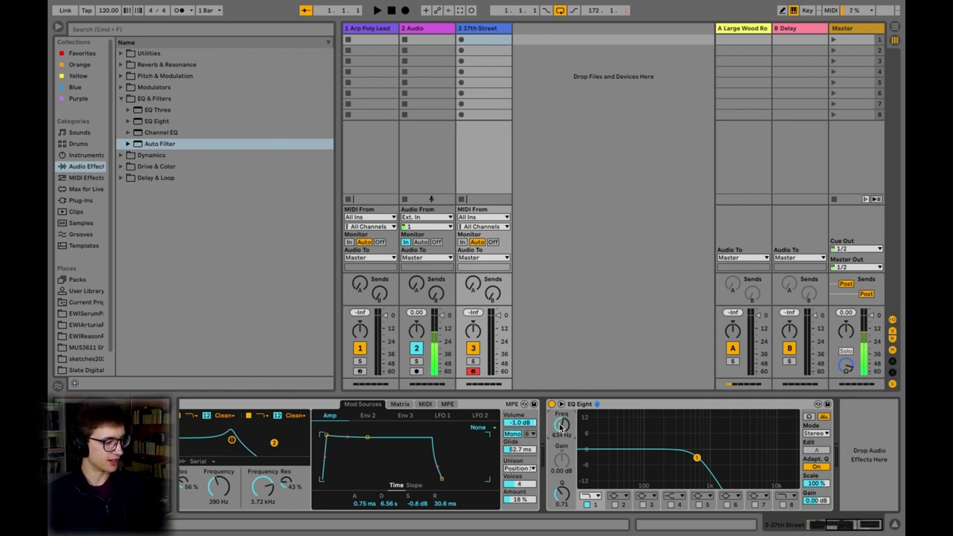
- Replace the old CC 2 mapping with one on EQ Eight's Freq, exit MIDI Map, hide the browser
{"action": "key", "text": "super+m"}
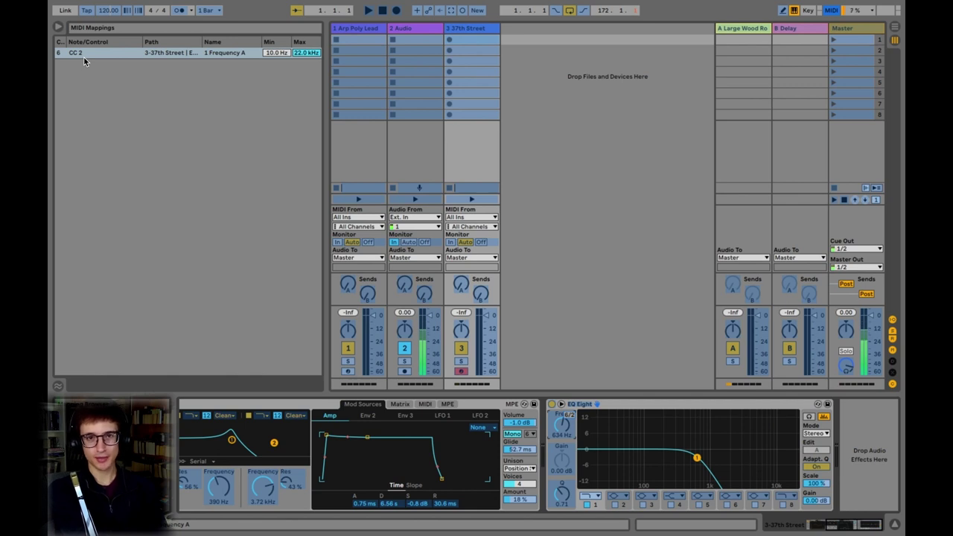
{"action": "left_click", "coordinate": [84, 57]}
{"action": "key", "text": "Delete"}
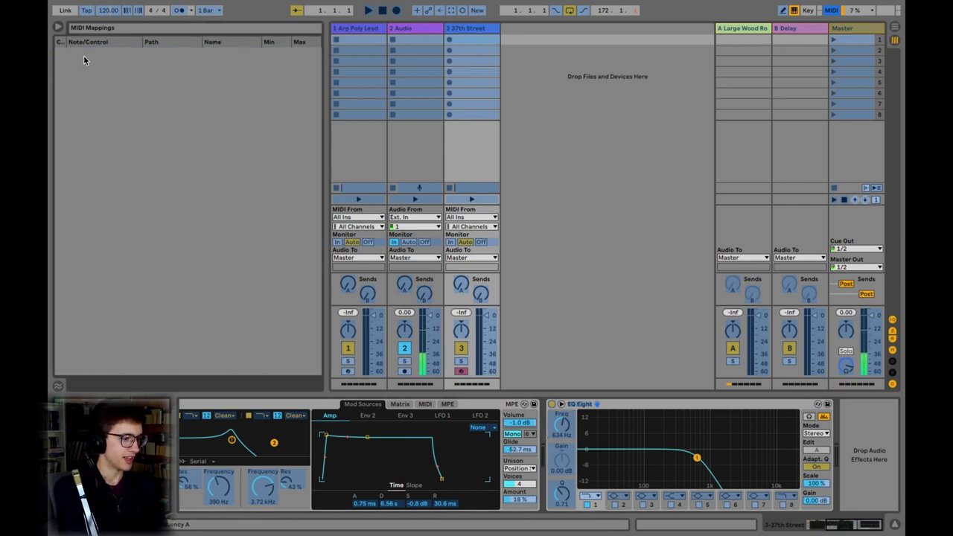
{"action": "left_click", "coordinate": [558, 433]}
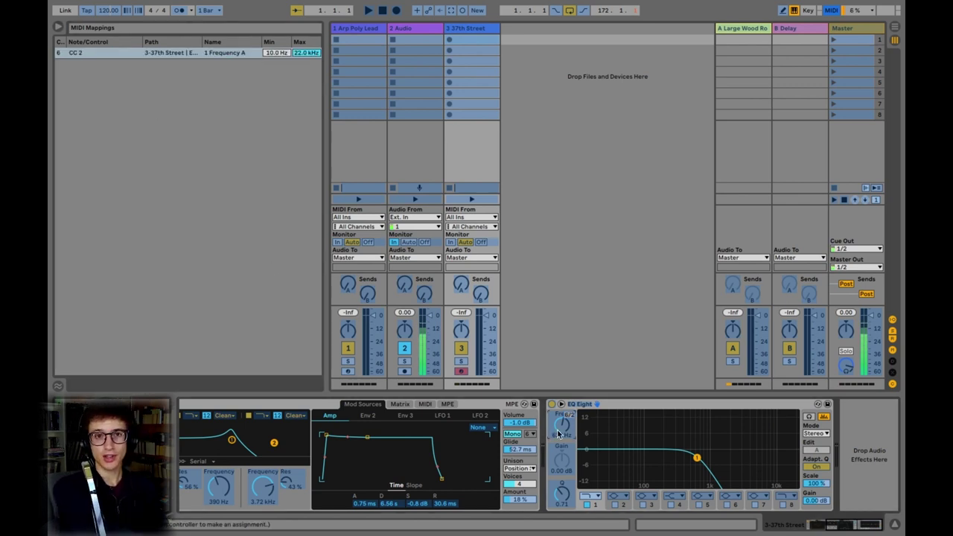
{"action": "key", "text": "super+m"}
{"action": "left_click", "coordinate": [59, 30]}
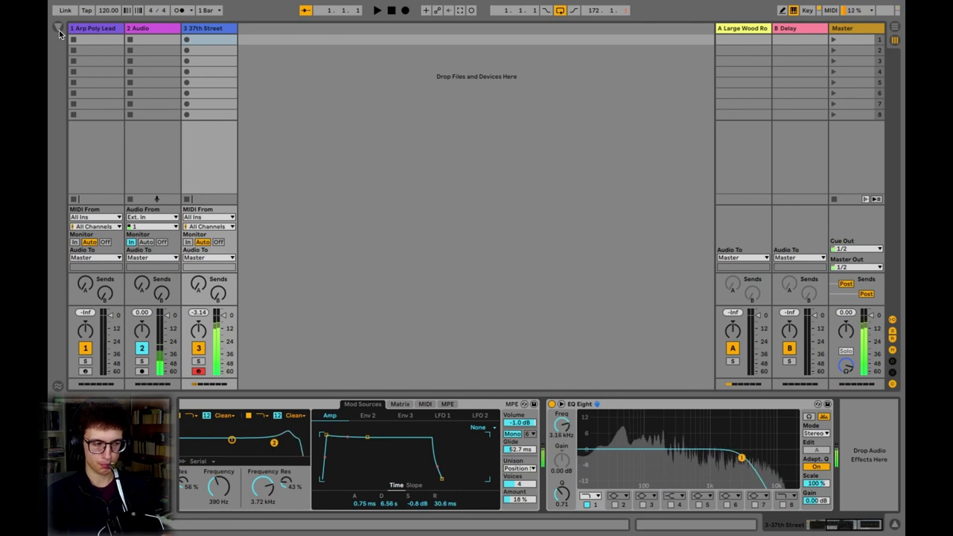
- Show the browser again at the EQ & Filters folder
{"action": "left_click", "coordinate": [59, 29]}
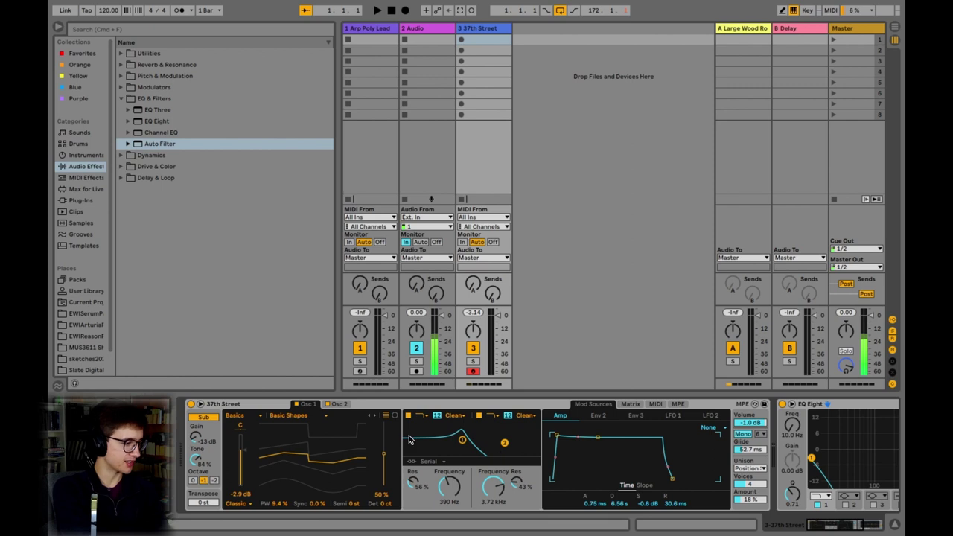
- Delete the 37th Street Wavetable instrument from track 3
{"action": "scroll", "coordinate": [719, 429], "scroll_direction": "right", "scroll_amount": 5}
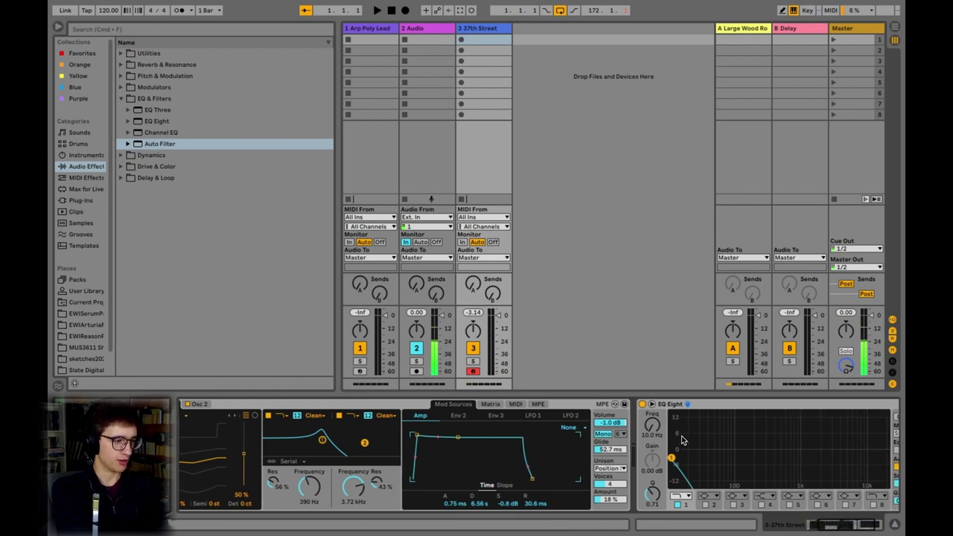
{"action": "scroll", "coordinate": [670, 440], "scroll_direction": "left", "scroll_amount": 5}
{"action": "left_click", "coordinate": [394, 404]}
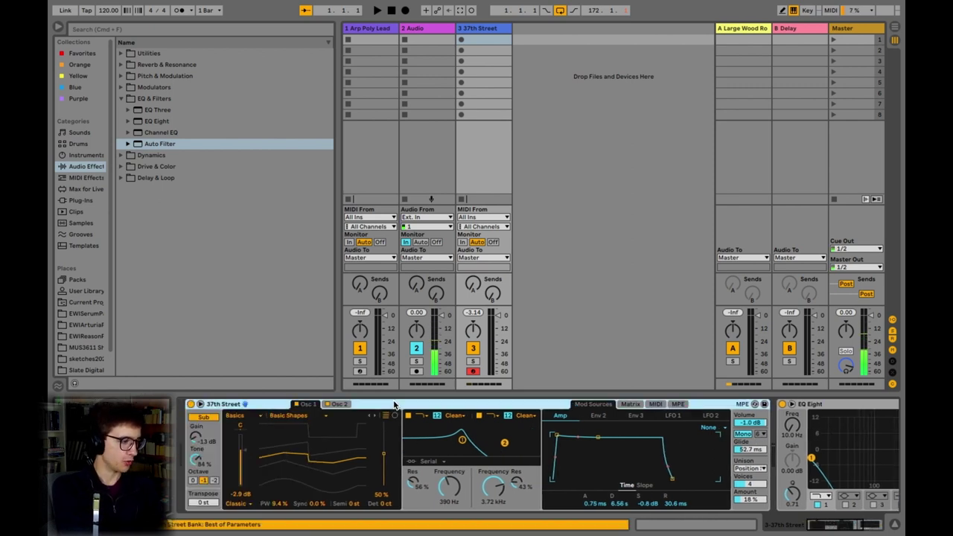
{"action": "key", "text": "Delete"}
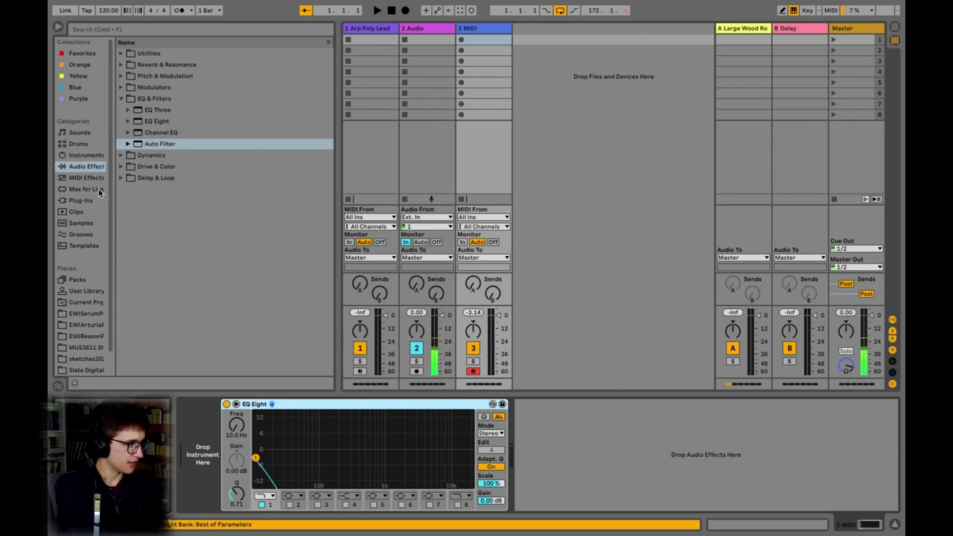
- Load the Collateral Damage Wavetable Synth Lead preset onto track 3
{"action": "left_click", "coordinate": [85, 155]}
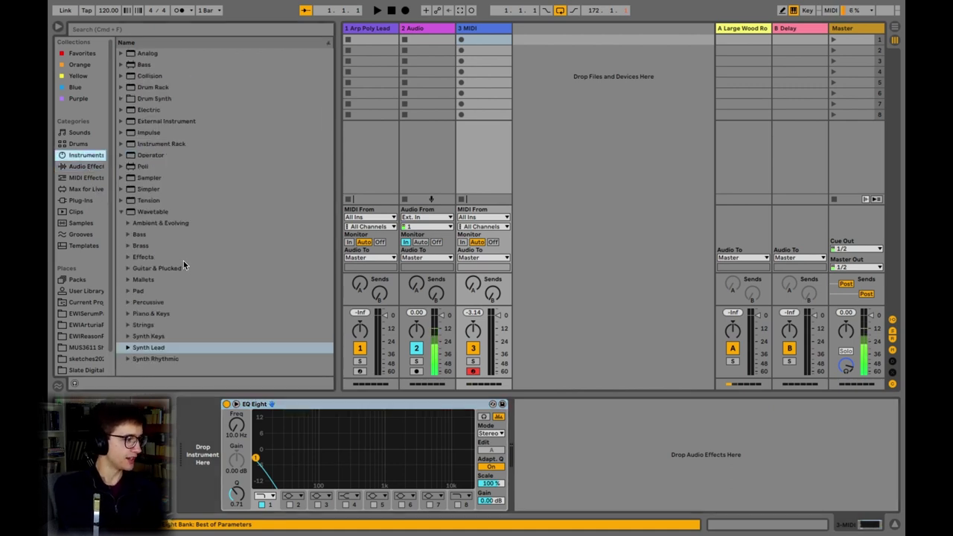
{"action": "left_click", "coordinate": [131, 336]}
{"action": "double_click", "coordinate": [128, 347]}
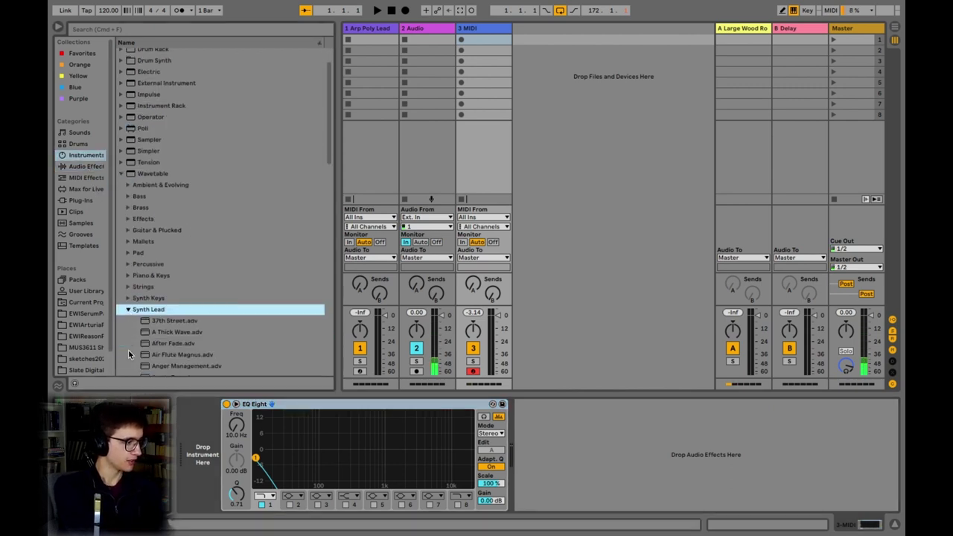
{"action": "left_click", "coordinate": [184, 264]}
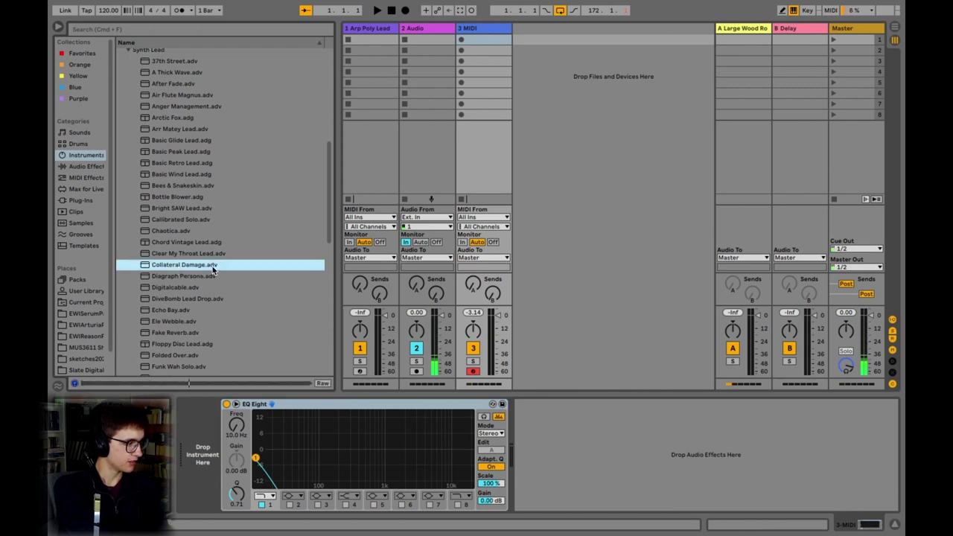
{"action": "double_click", "coordinate": [212, 266]}
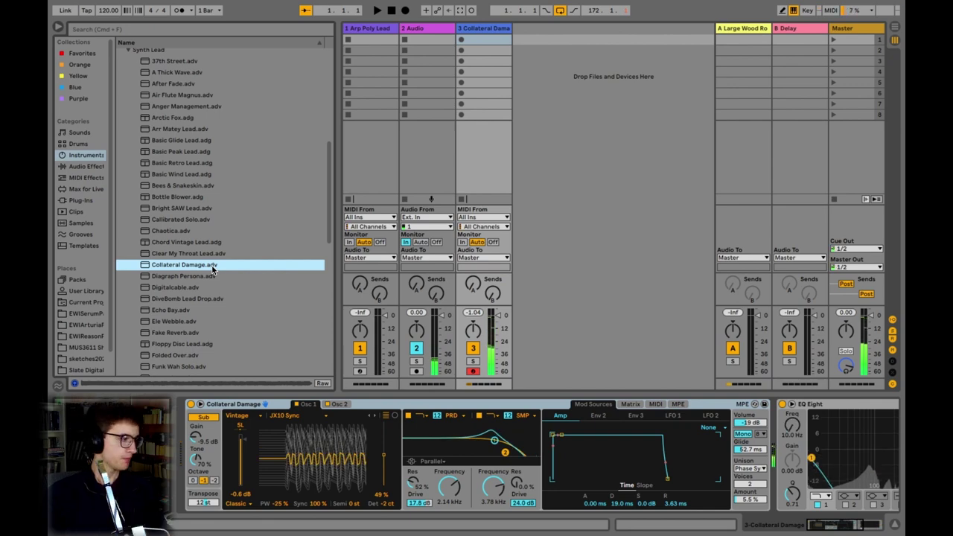
- Audition DiveBomb Lead Drop and Anger Management, then load A Thick Wave onto track 3
{"action": "left_click", "coordinate": [190, 299]}
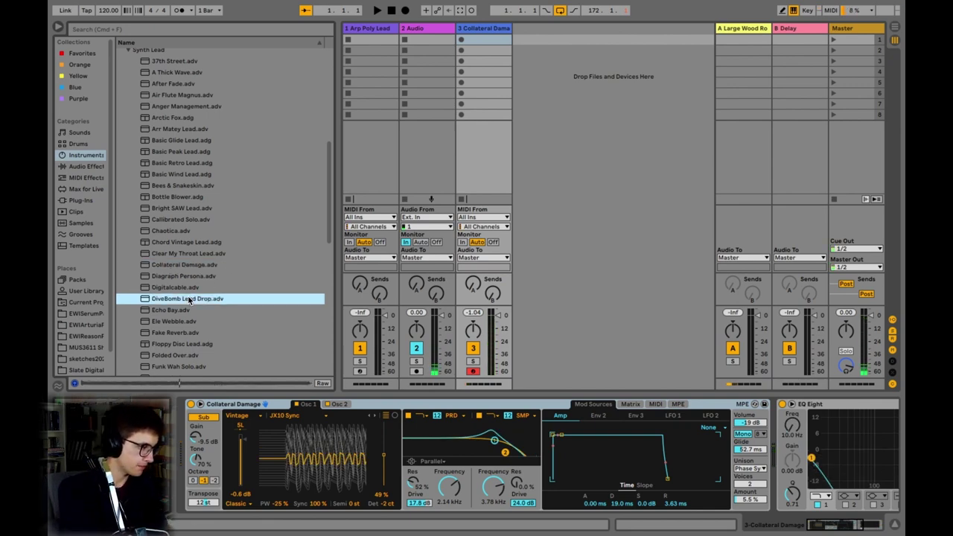
{"action": "scroll", "coordinate": [188, 298], "scroll_direction": "up", "scroll_amount": 5}
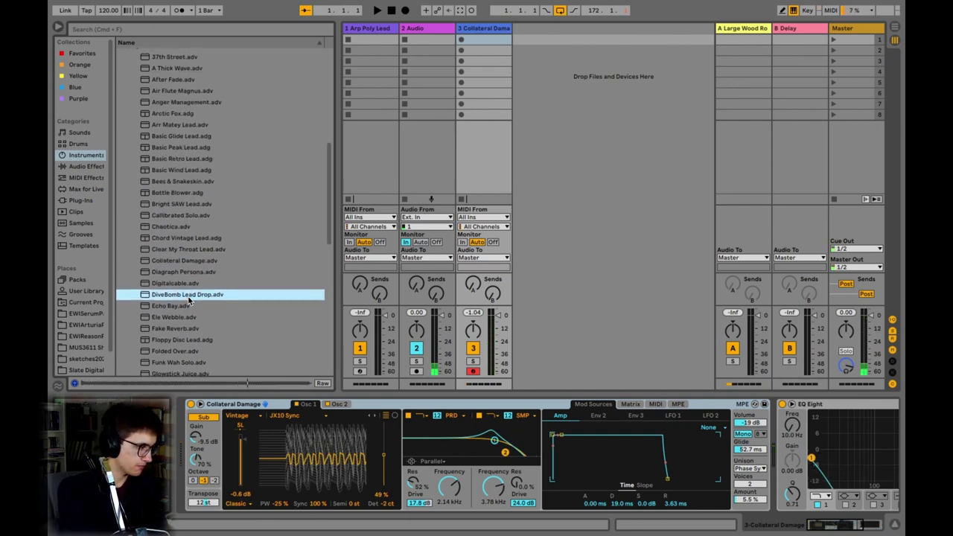
{"action": "left_click", "coordinate": [191, 220]}
{"action": "left_click", "coordinate": [184, 186]}
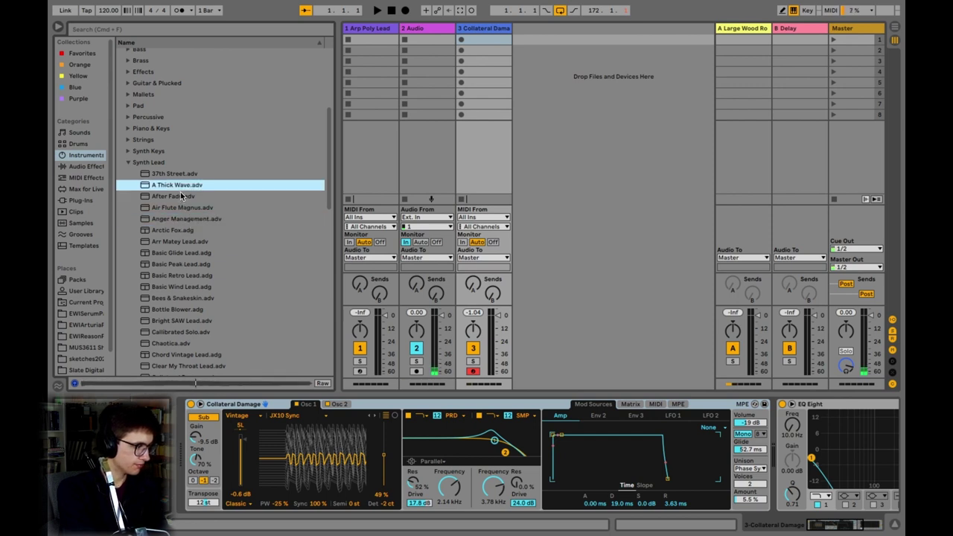
{"action": "double_click", "coordinate": [178, 185]}
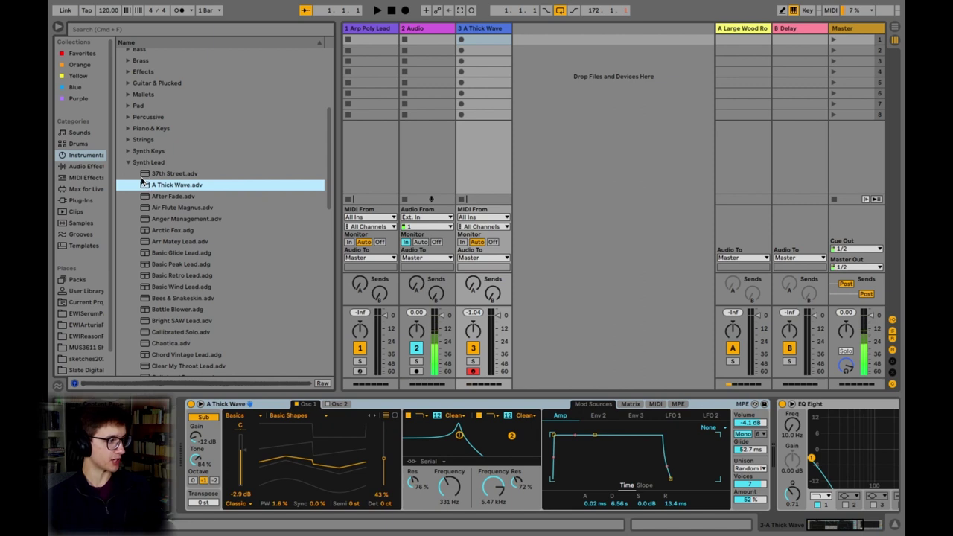
- Audition Air Flute Magnus and Arp Poly Lead in Sounds > Synth Lead, then load Arp Poly Lead
{"action": "left_click", "coordinate": [80, 134]}
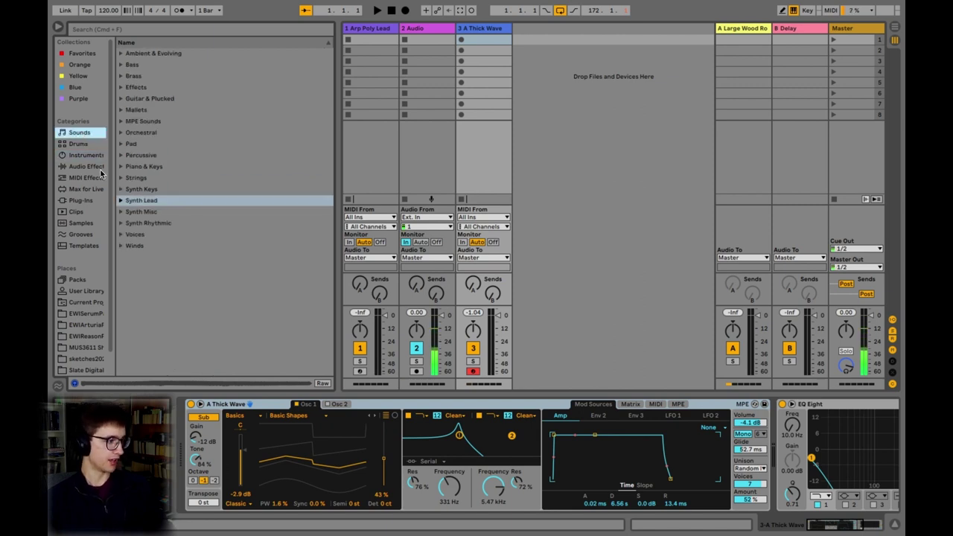
{"action": "left_click", "coordinate": [120, 200]}
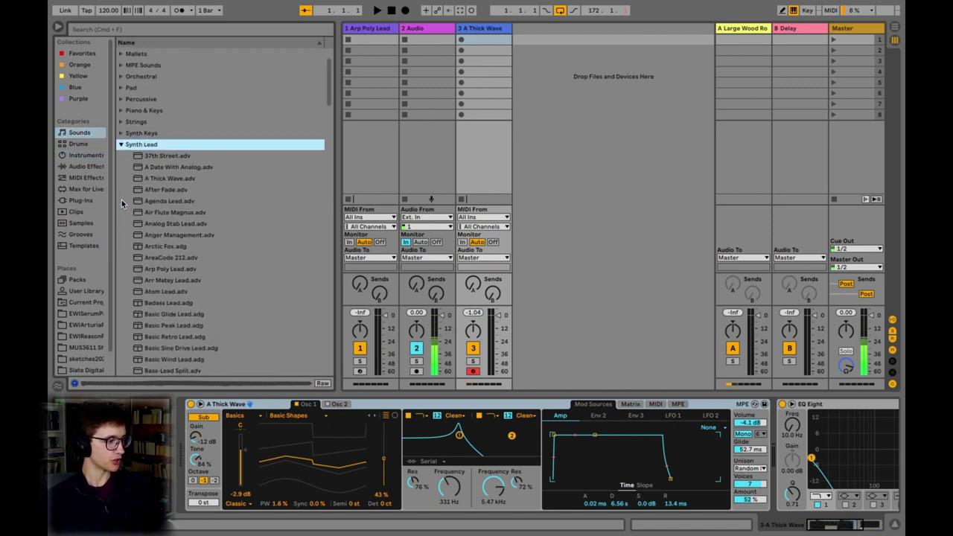
{"action": "scroll", "coordinate": [156, 192], "scroll_direction": "down", "scroll_amount": 3}
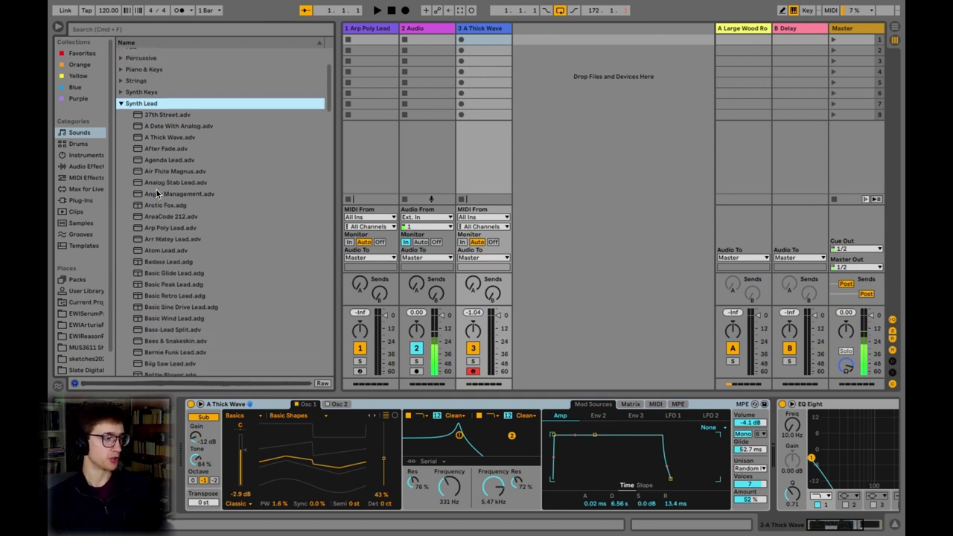
{"action": "left_click", "coordinate": [171, 170]}
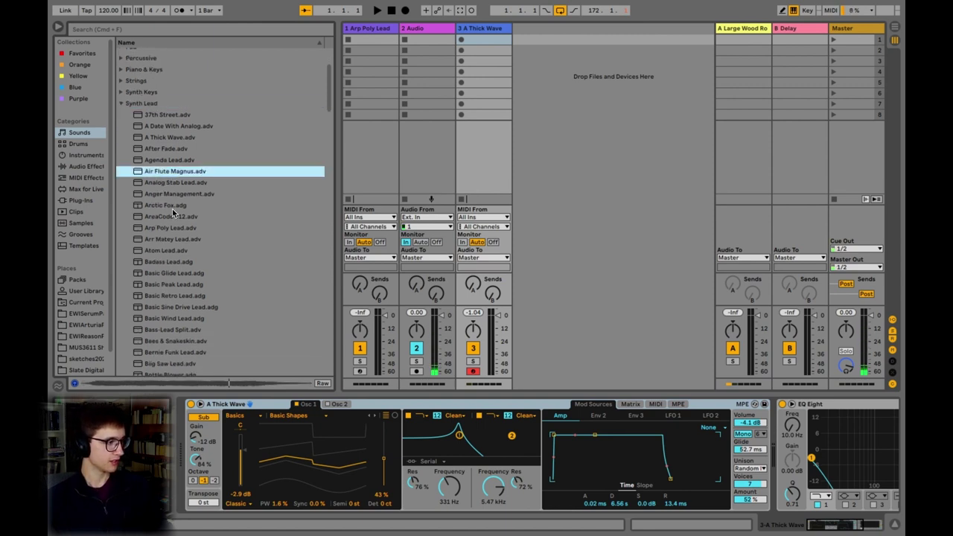
{"action": "left_click", "coordinate": [174, 232]}
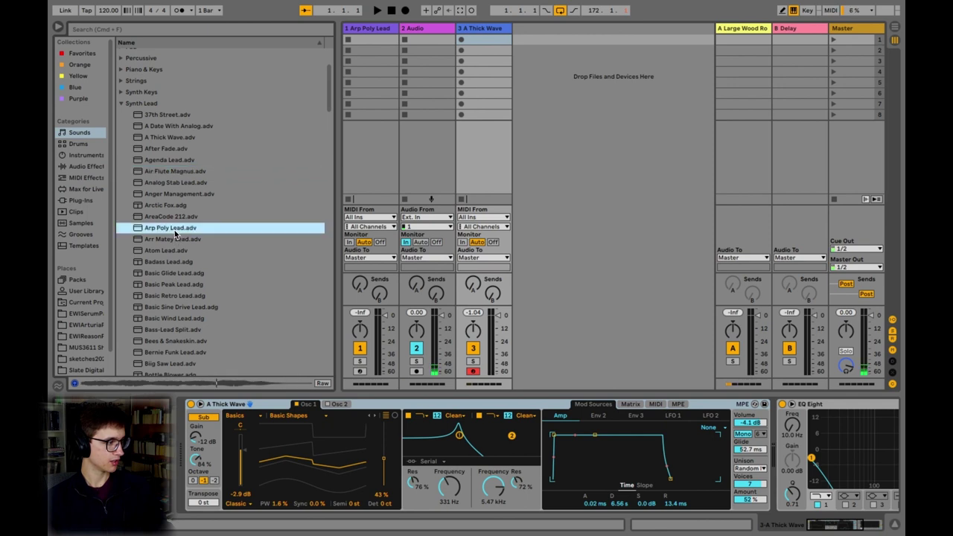
{"action": "double_click", "coordinate": [174, 230]}
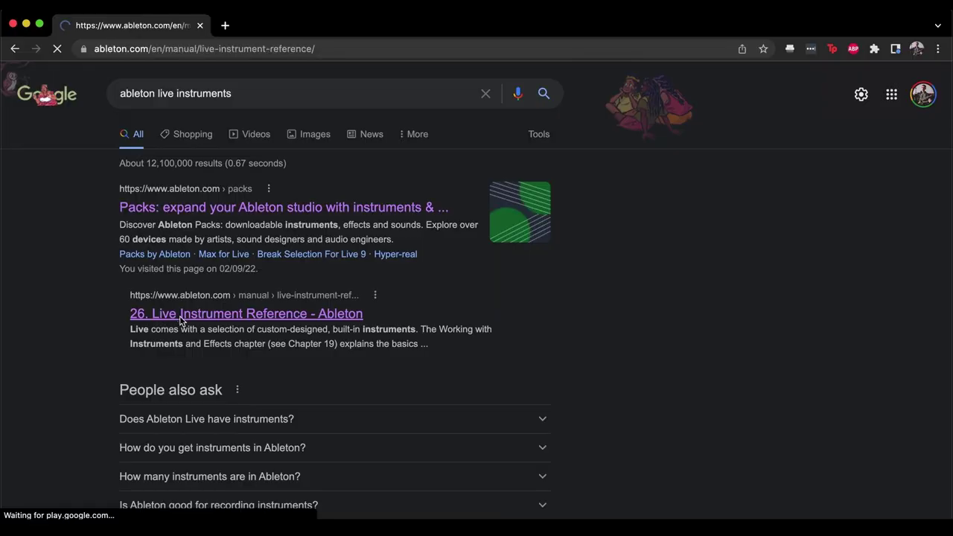
- Scroll down the Google results for 'ableton live instruments'
{"action": "scroll", "coordinate": [179, 321], "scroll_direction": "down", "scroll_amount": 5}
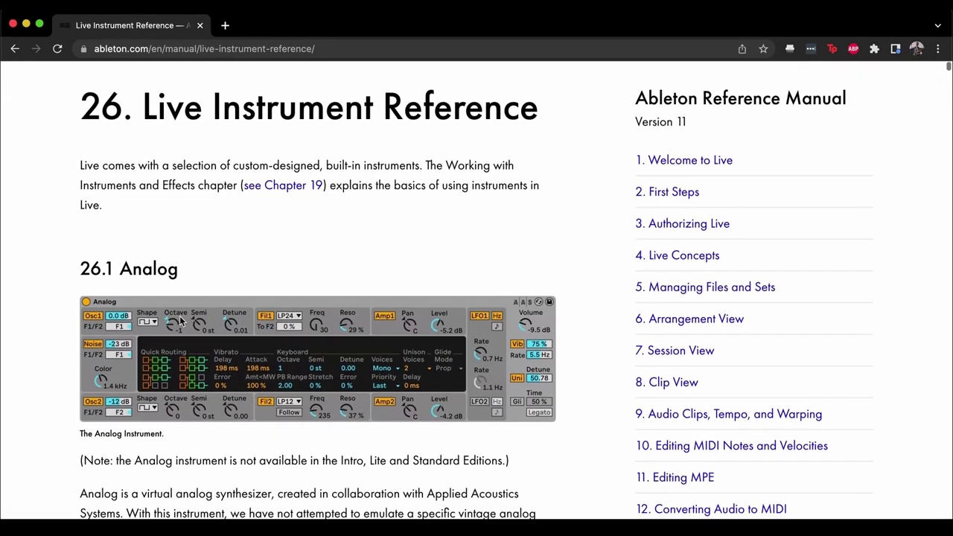